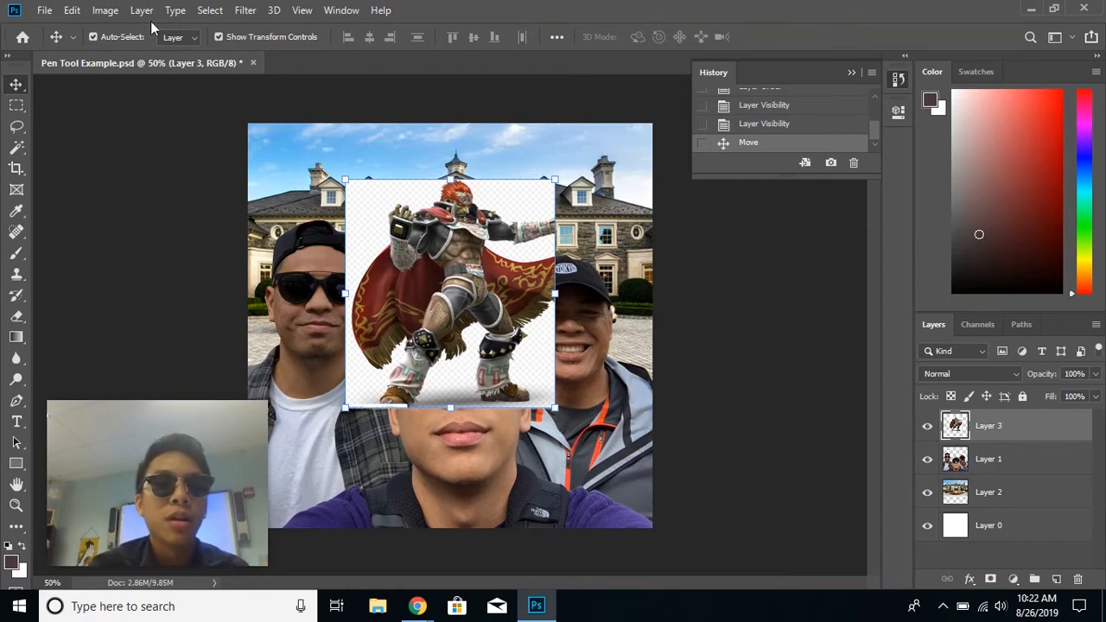
- Open the Ganondorf PNG file from the Desktop
click(44, 10)
click(173, 42)
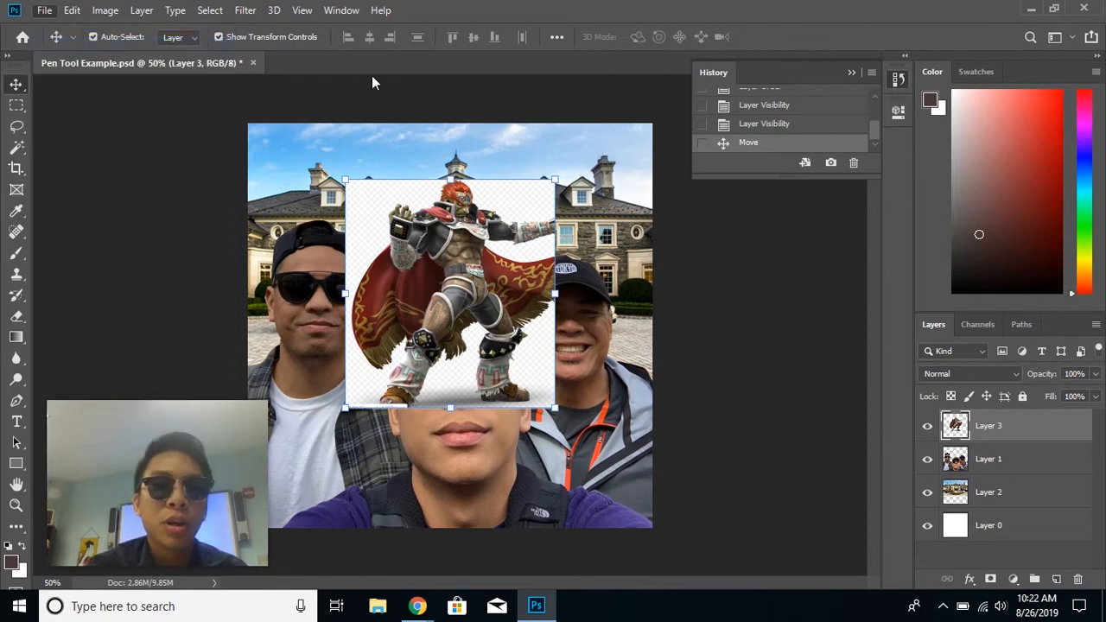
click(777, 249)
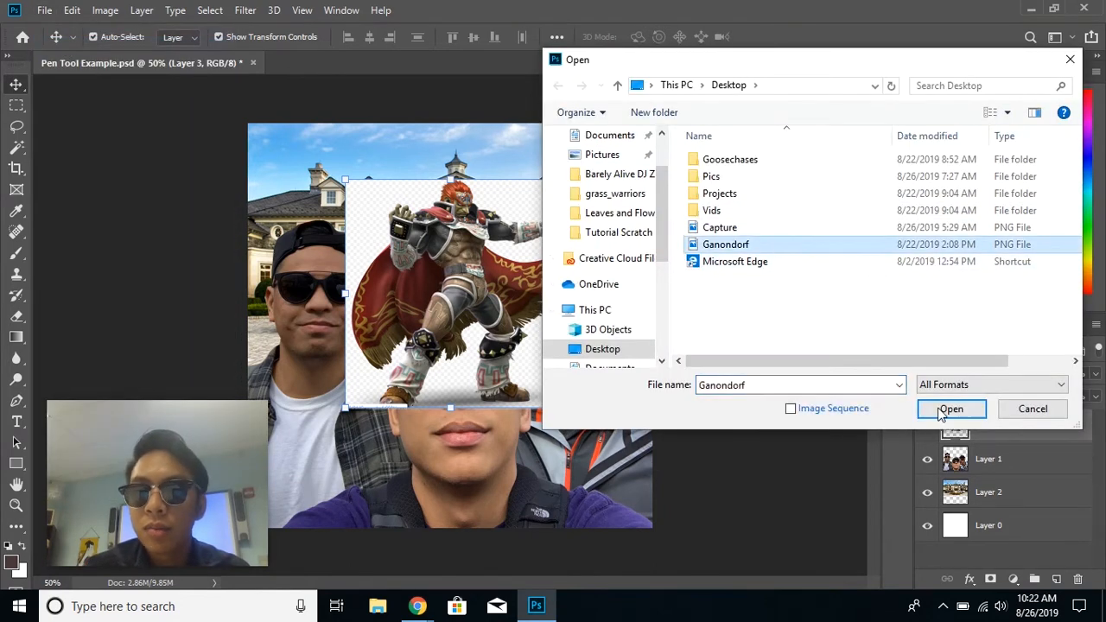
click(949, 409)
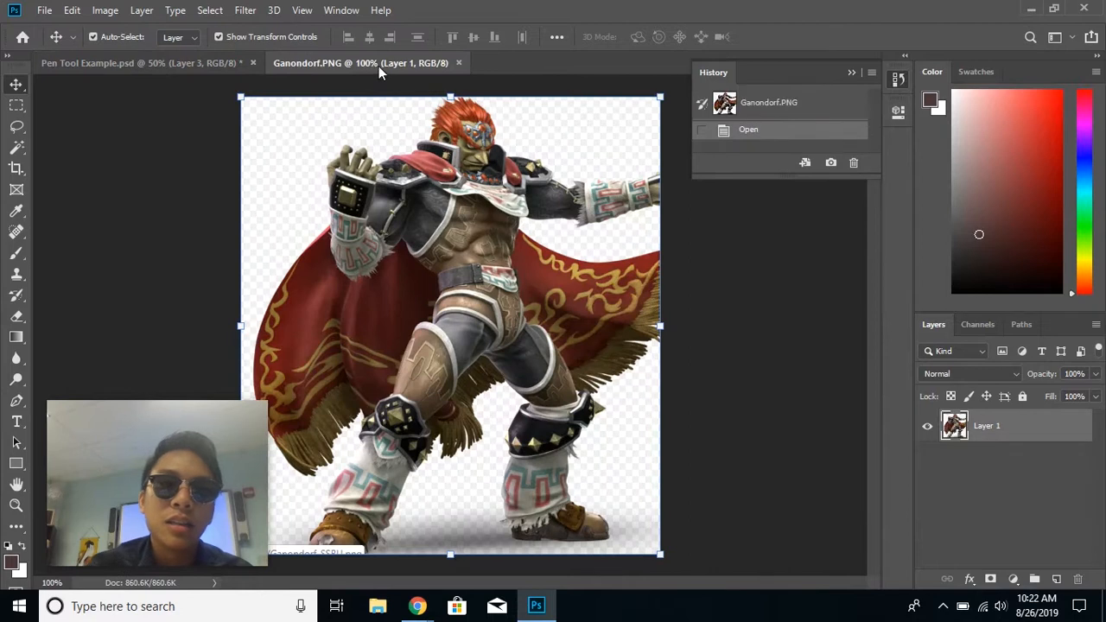
- Drag the Ganondorf image into the Pen Tool Example document as a new layer and move it lower right
drag(375, 72, 696, 139)
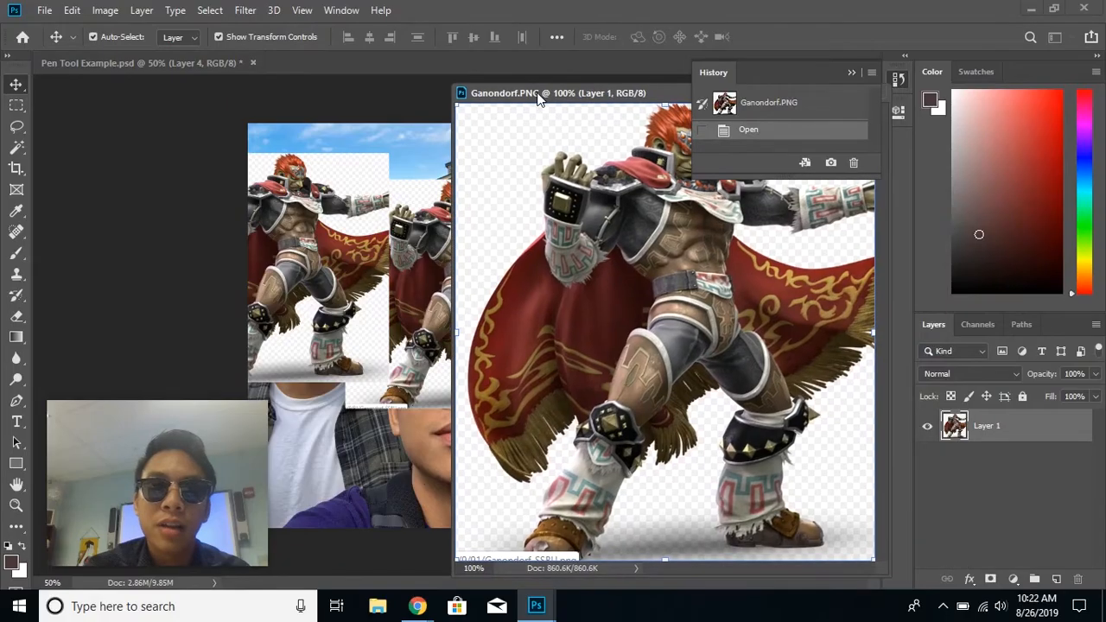
drag(543, 92, 480, 71)
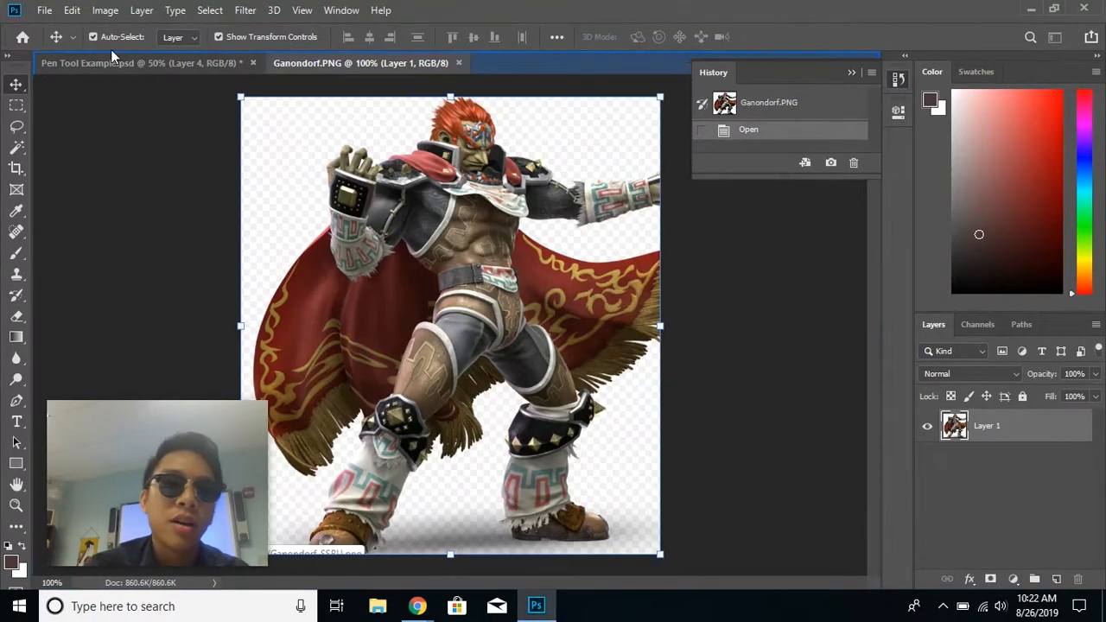
click(111, 64)
drag(317, 255, 522, 378)
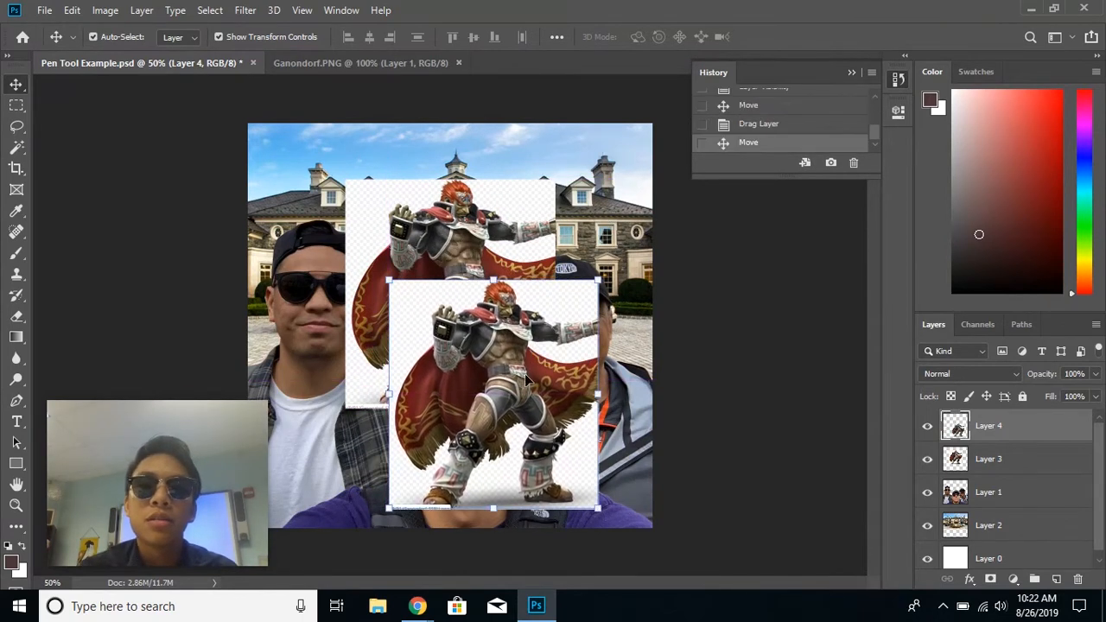
- Hide Layer 4 and rasterize Layer 3
click(928, 428)
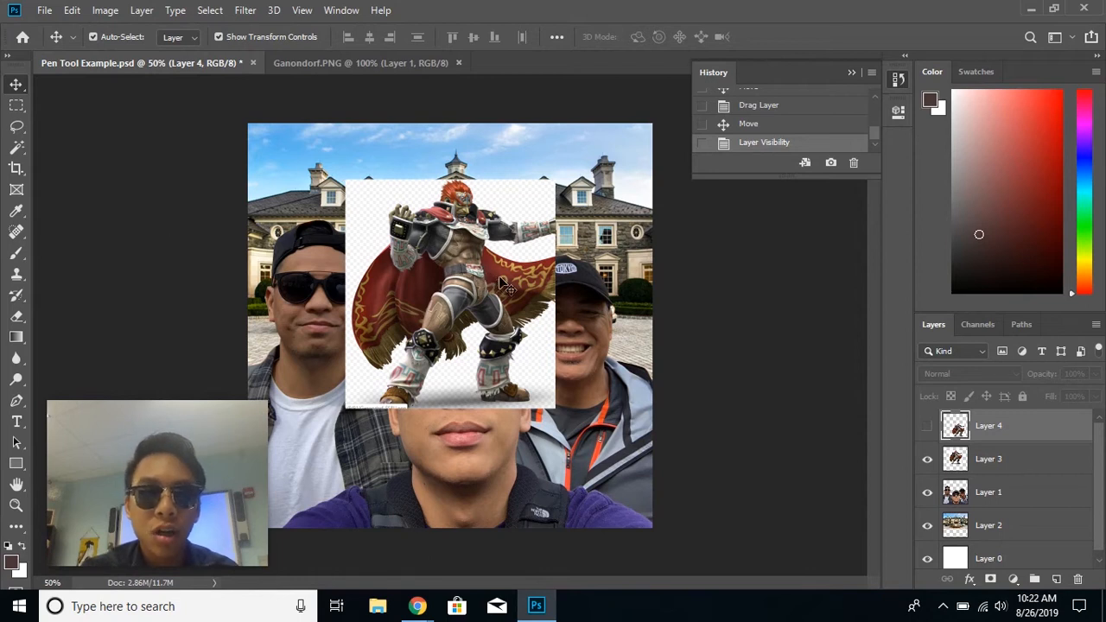
click(1052, 470)
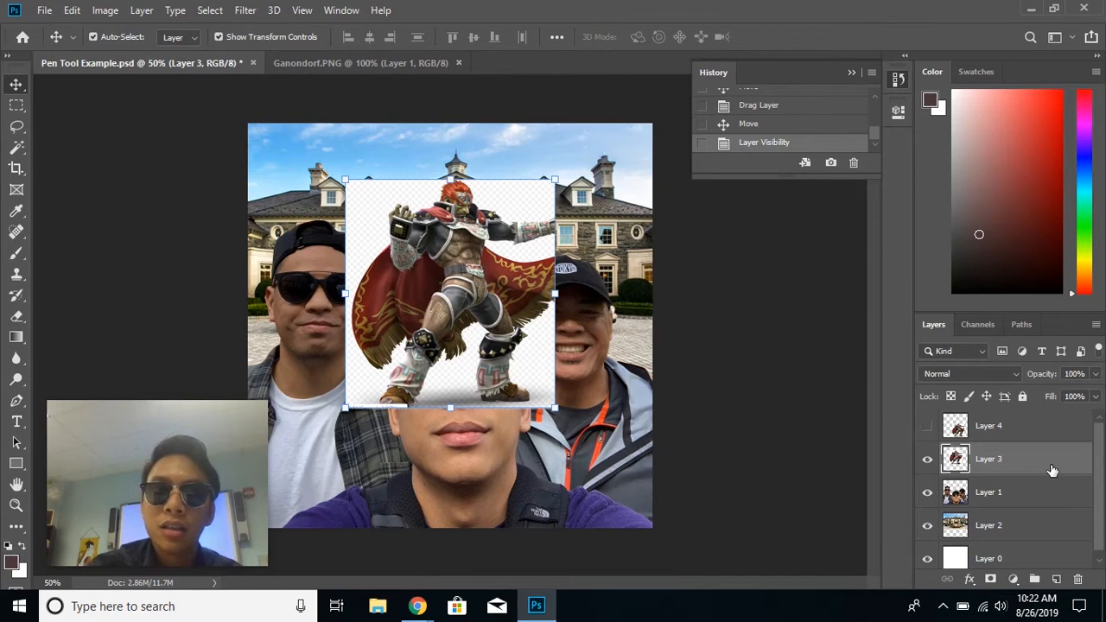
right_click(1052, 470)
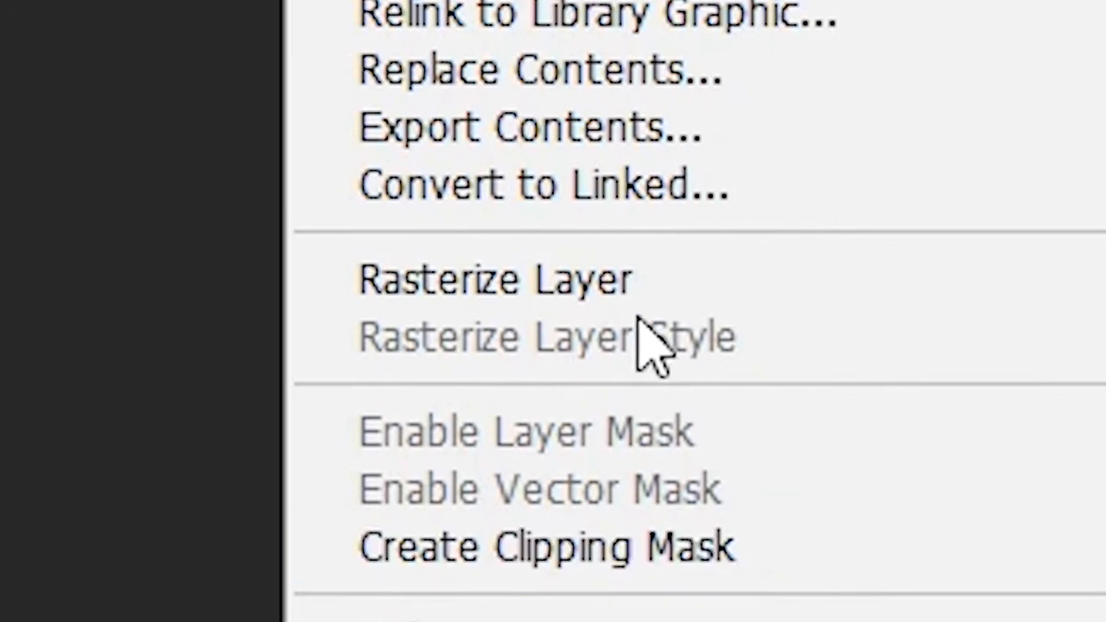
click(636, 316)
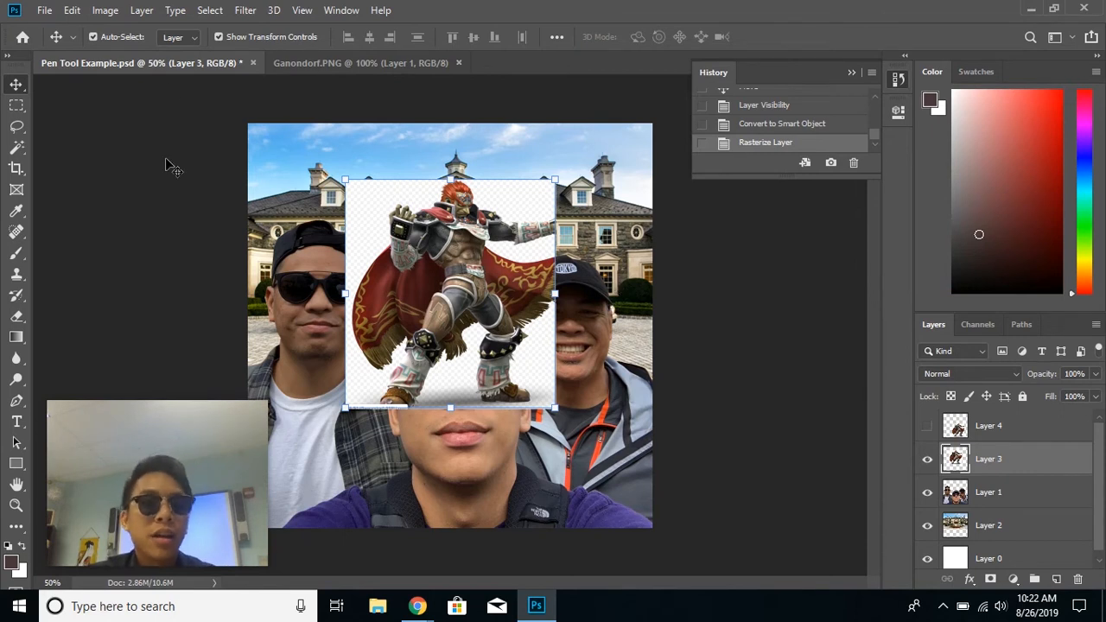
- Select the white background at the upper left of Layer 3 with the Magic Wand Tool and delete it
click(17, 147)
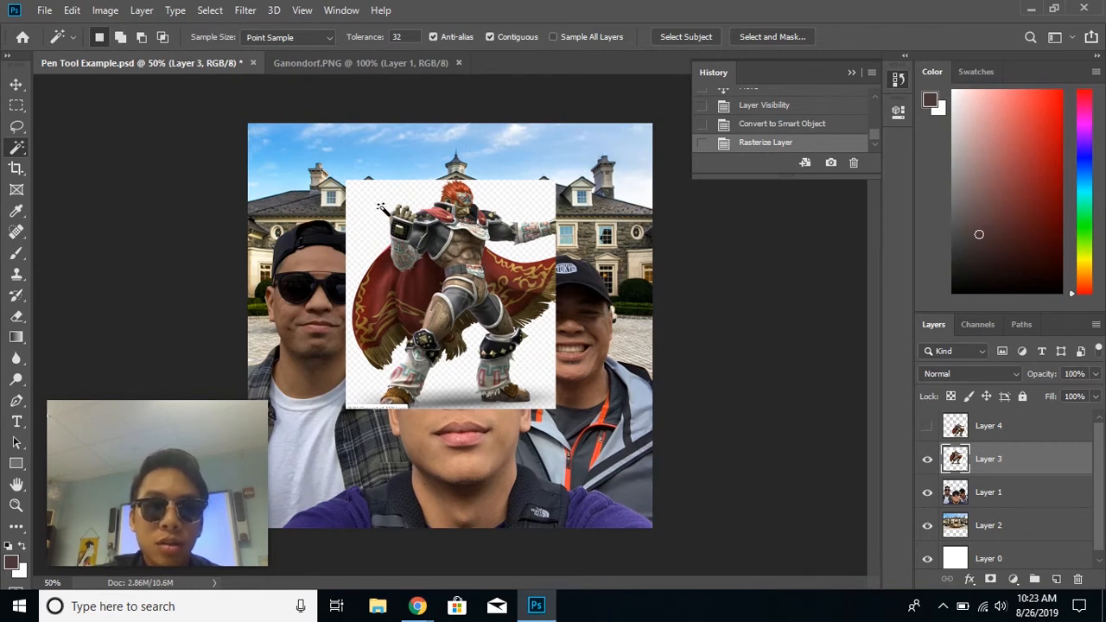
right_click(21, 151)
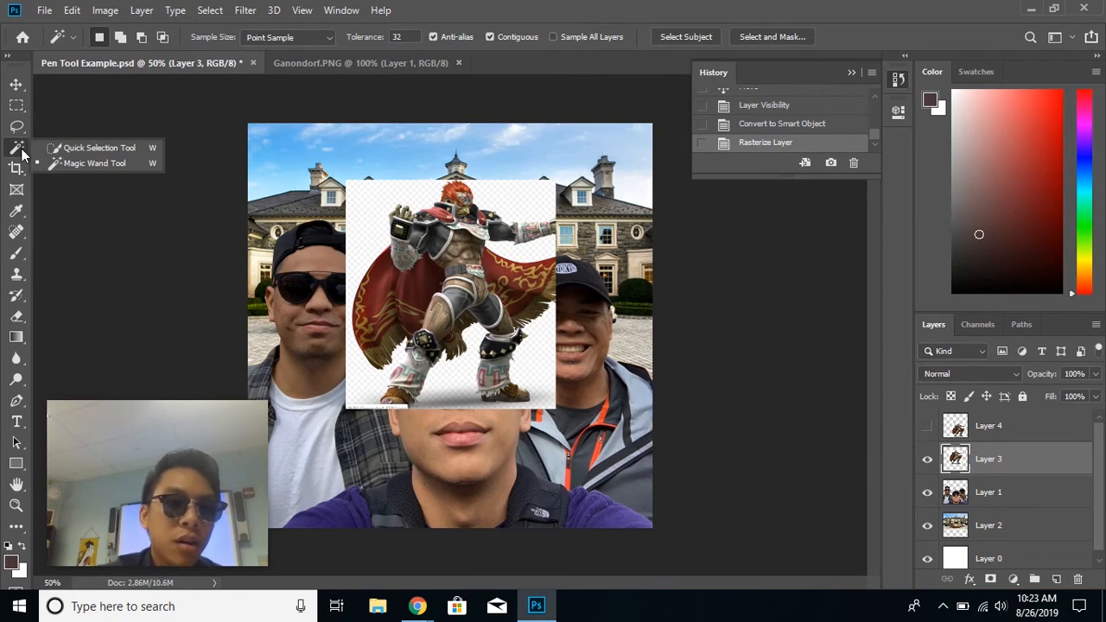
click(69, 148)
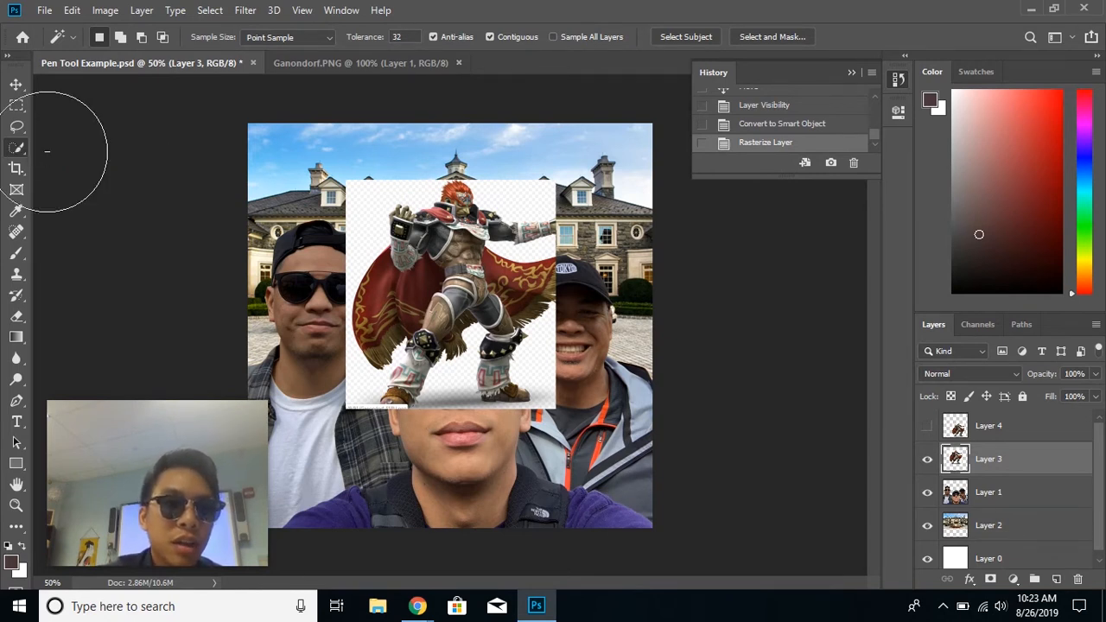
right_click(18, 152)
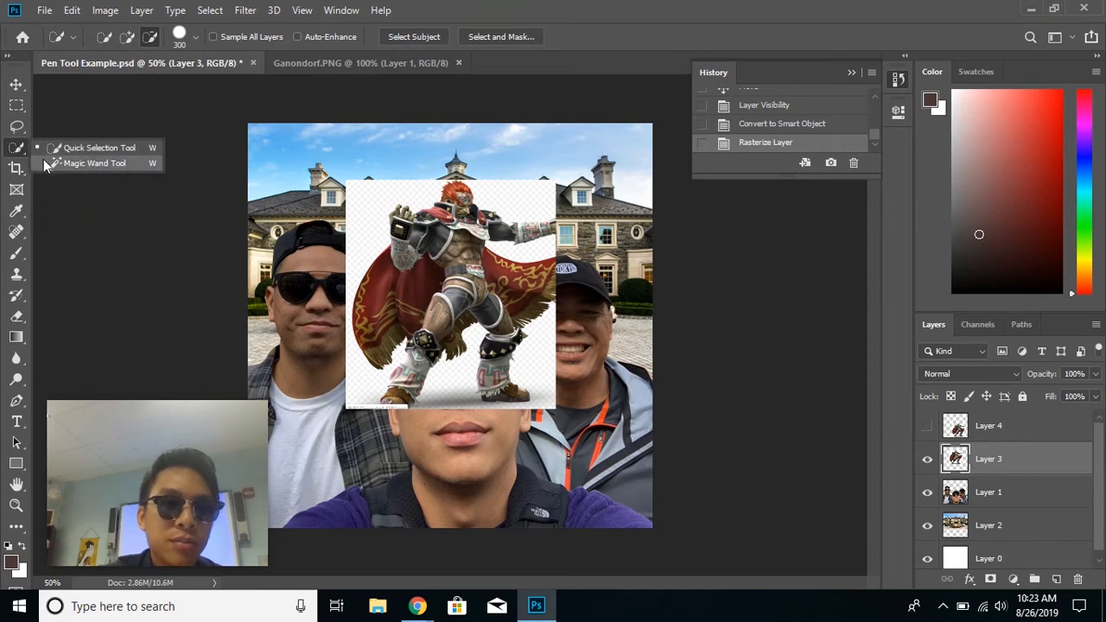
click(45, 161)
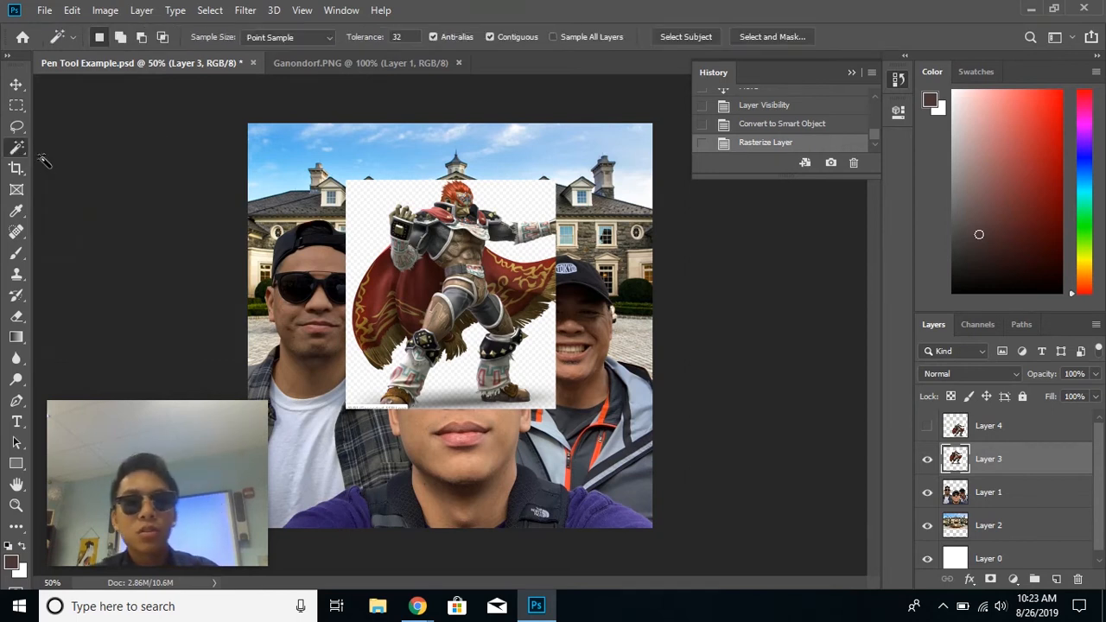
click(383, 202)
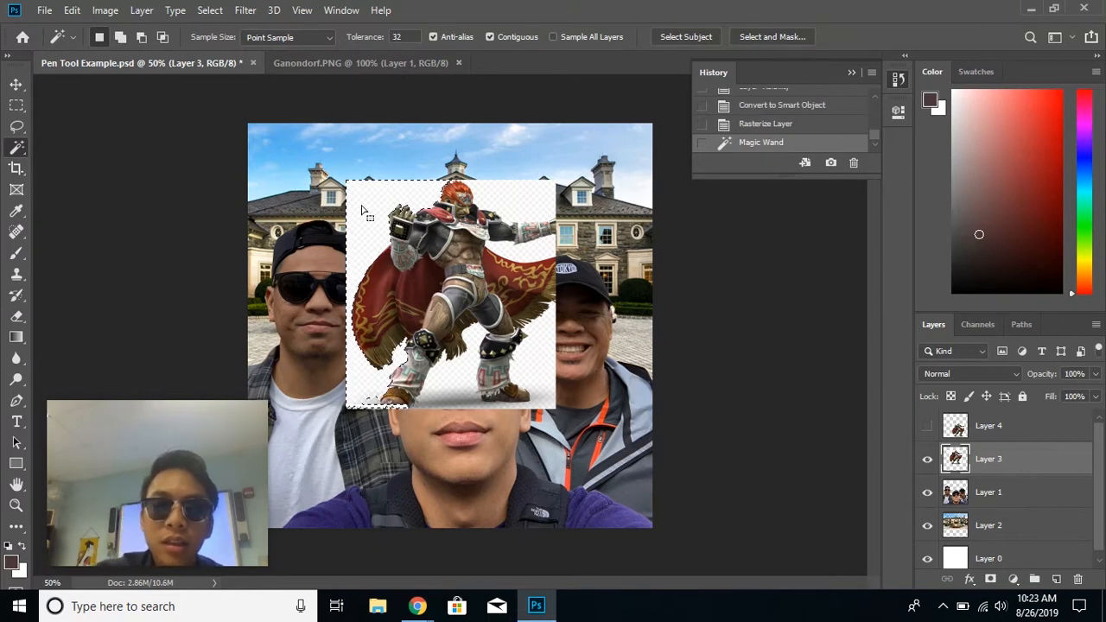
key(Delete)
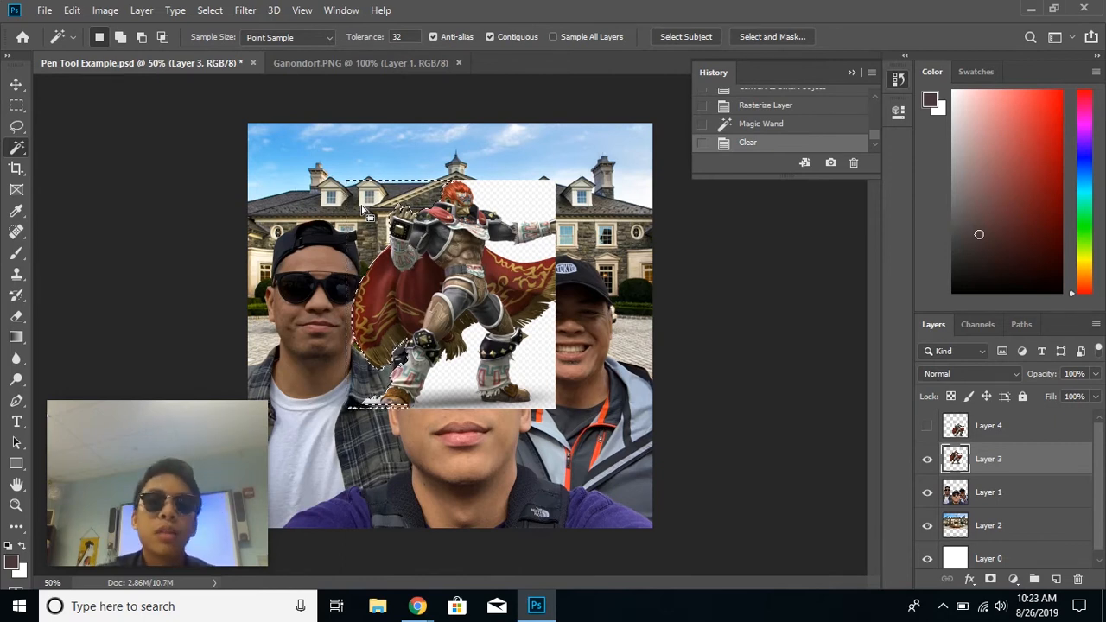
- Select and delete the white background at the upper right of Layer 3
click(507, 197)
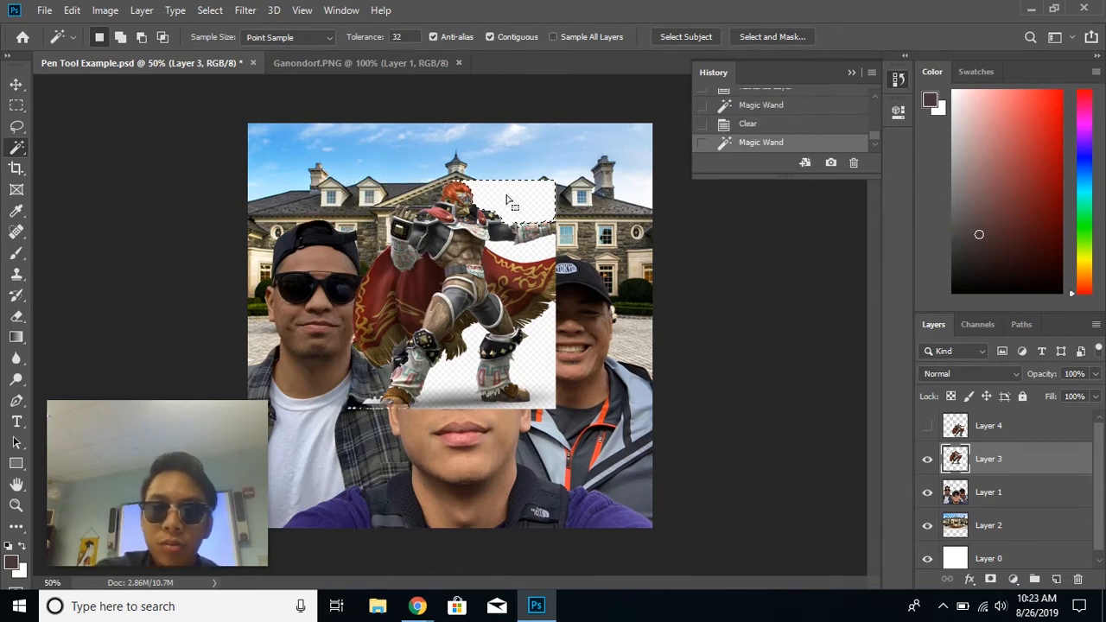
key(Delete)
- Select the white background beside the right boot with the Magic Wand Tool
click(544, 357)
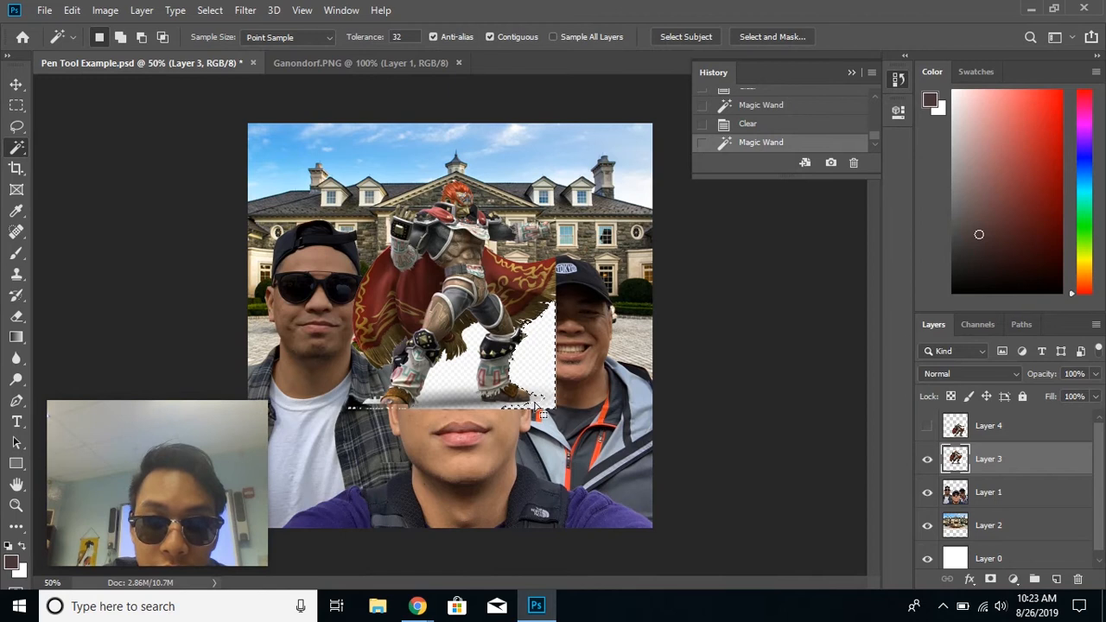
click(16, 506)
click(530, 403)
click(531, 402)
click(530, 403)
click(531, 403)
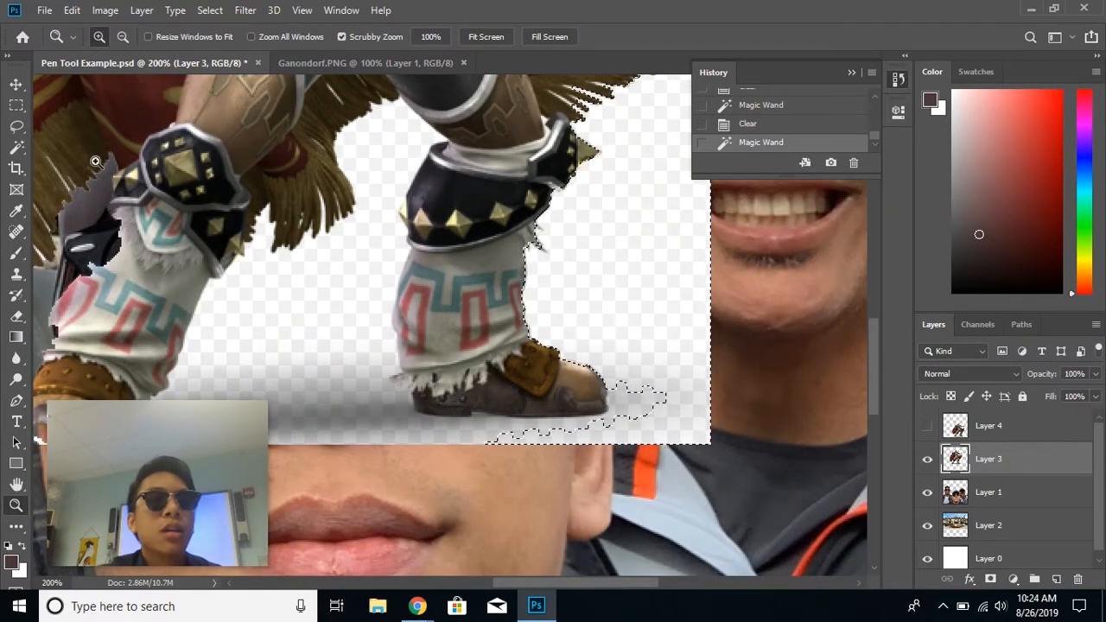
- Set the Quick Selection Tool to add mode with a 15 px brush and add the shadow under the right boot
click(17, 152)
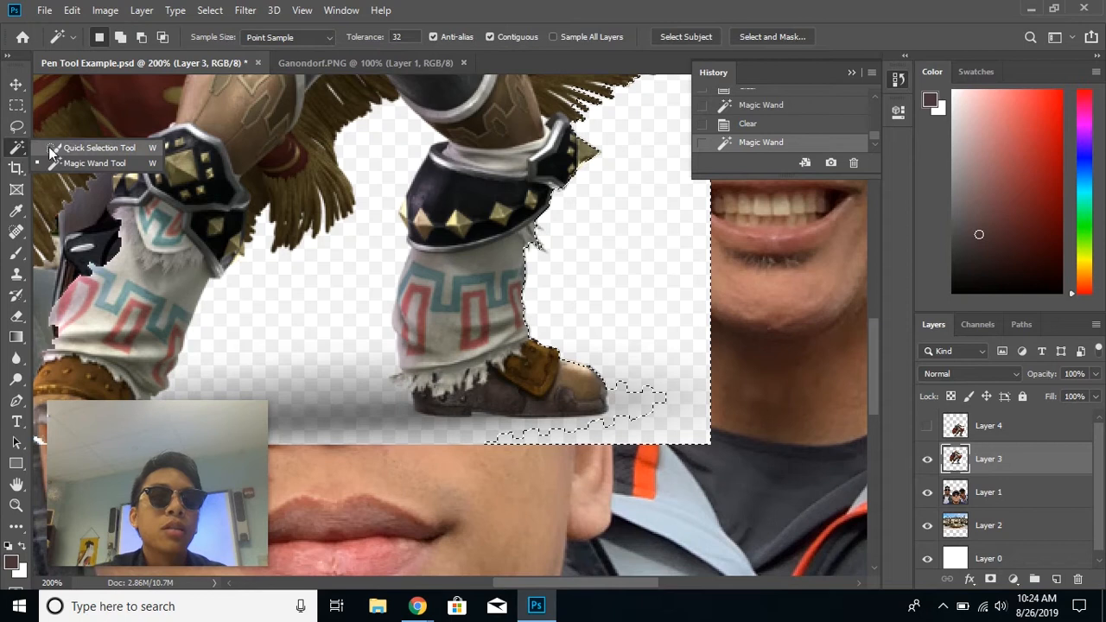
click(57, 149)
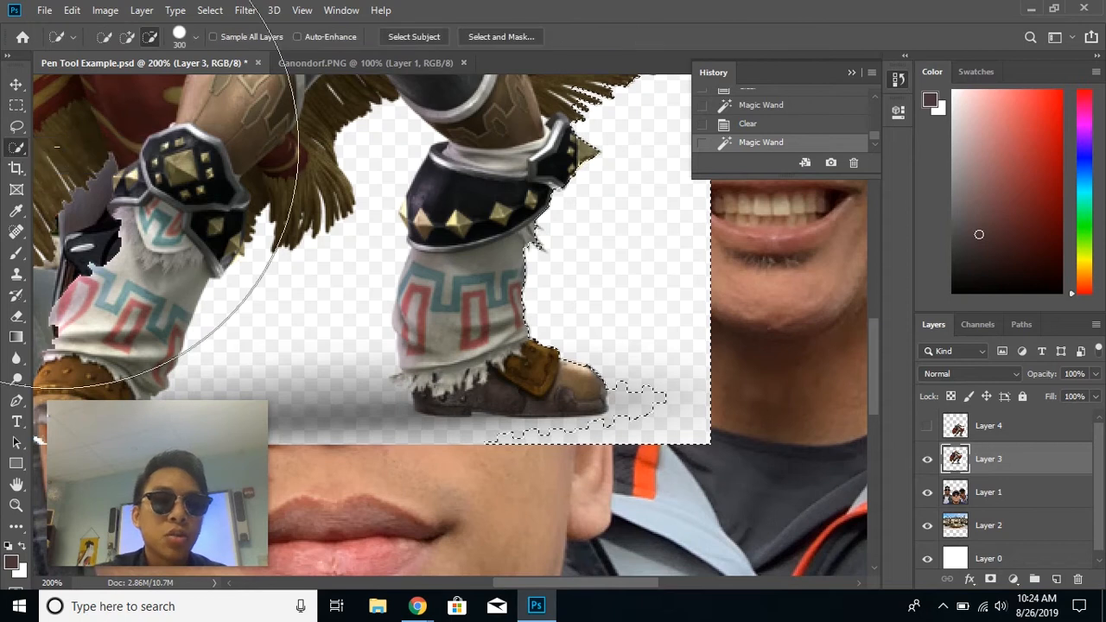
click(128, 37)
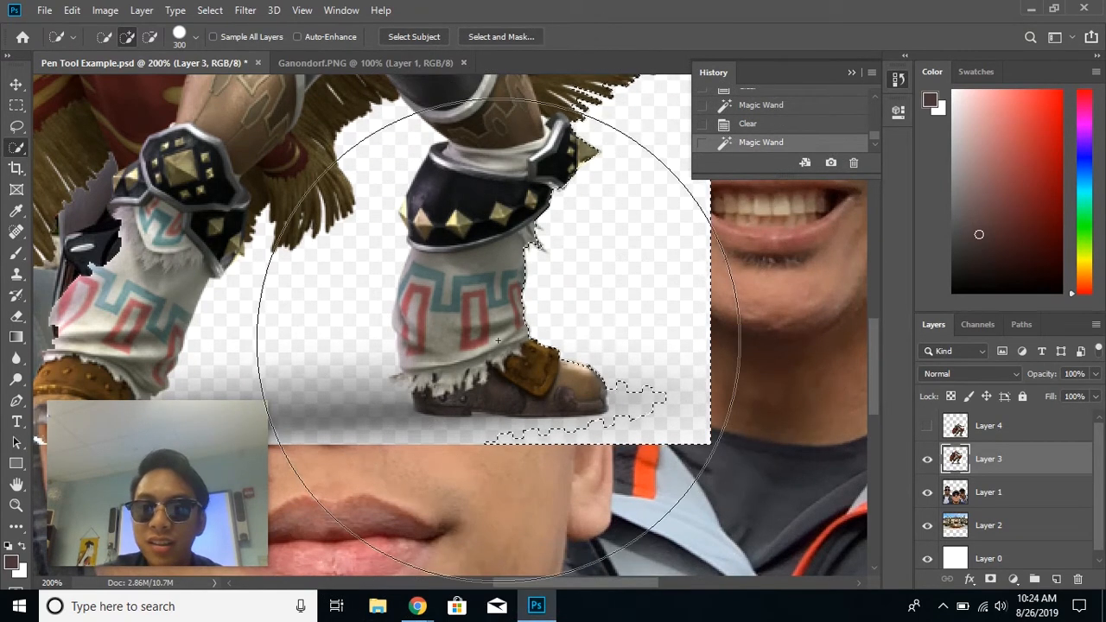
key(bracketleft)
key(bracketleft)
key(bracketleft)
key(bracketleft)
key(bracketleft)
key(bracketleft)
key(bracketleft)
key(bracketleft)
key(bracketleft)
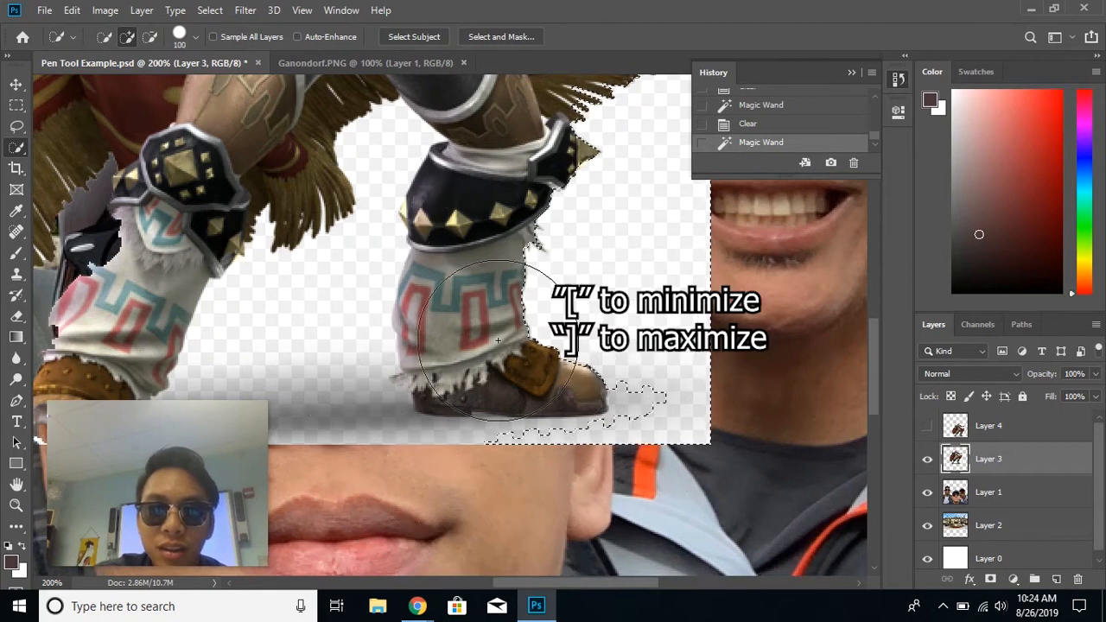
key(bracketleft)
key(bracketleft)
key(bracketleft)
key(bracketleft)
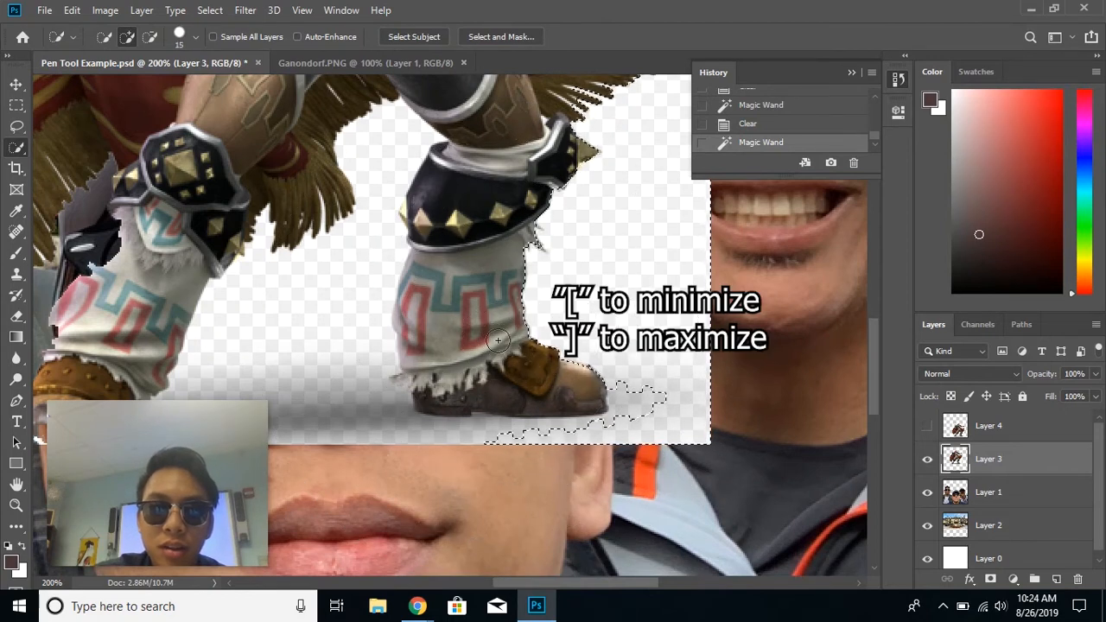
drag(630, 395, 642, 406)
click(653, 400)
click(654, 397)
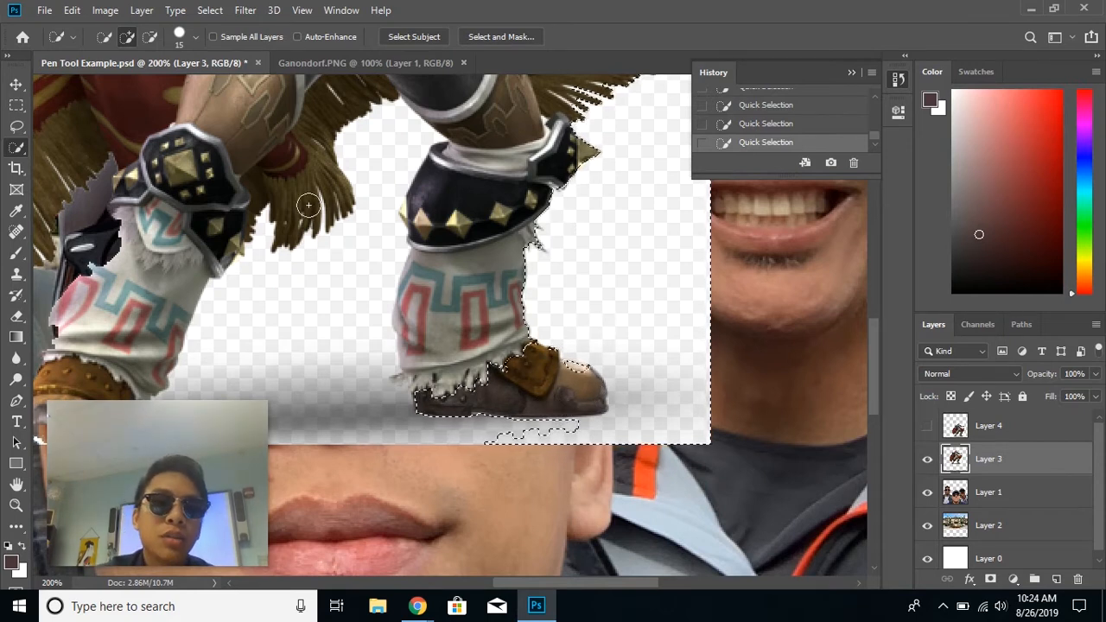
- Subtract the right boot from the selection and delete the selected background
click(149, 37)
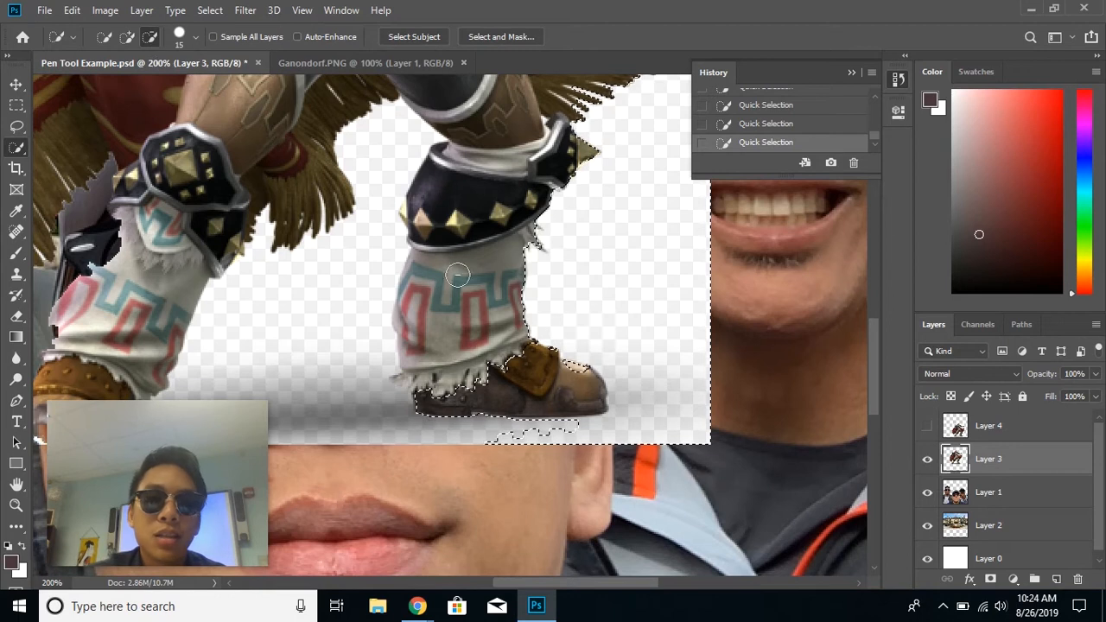
mouse_move(449, 398)
mouse_down()
mouse_move(524, 372)
mouse_move(556, 393)
mouse_move(562, 382)
mouse_move(592, 400)
mouse_up()
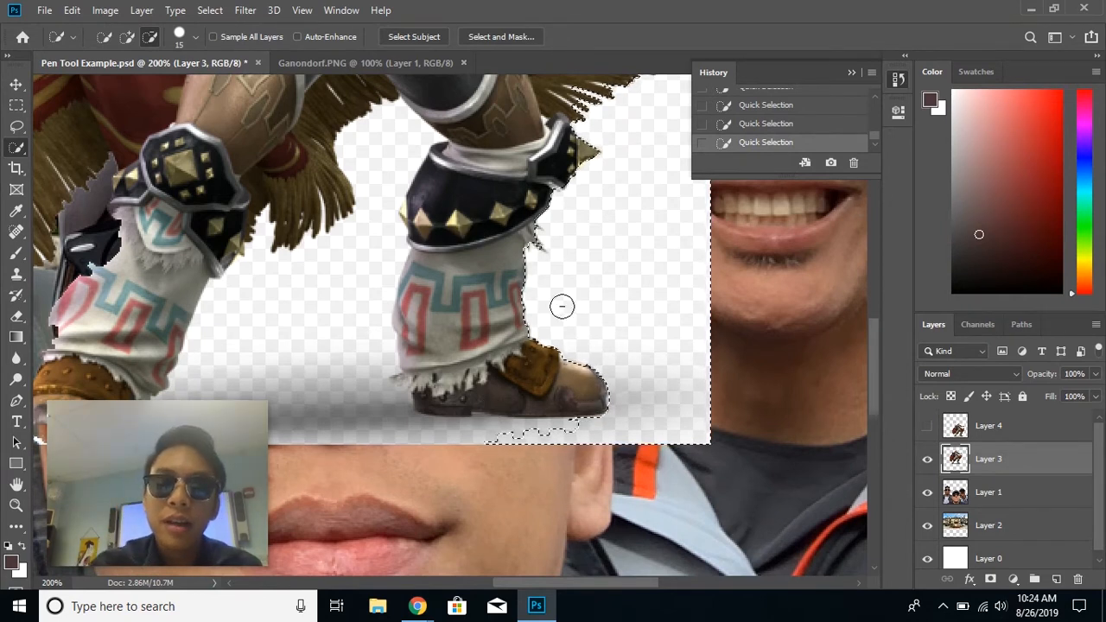
key(Delete)
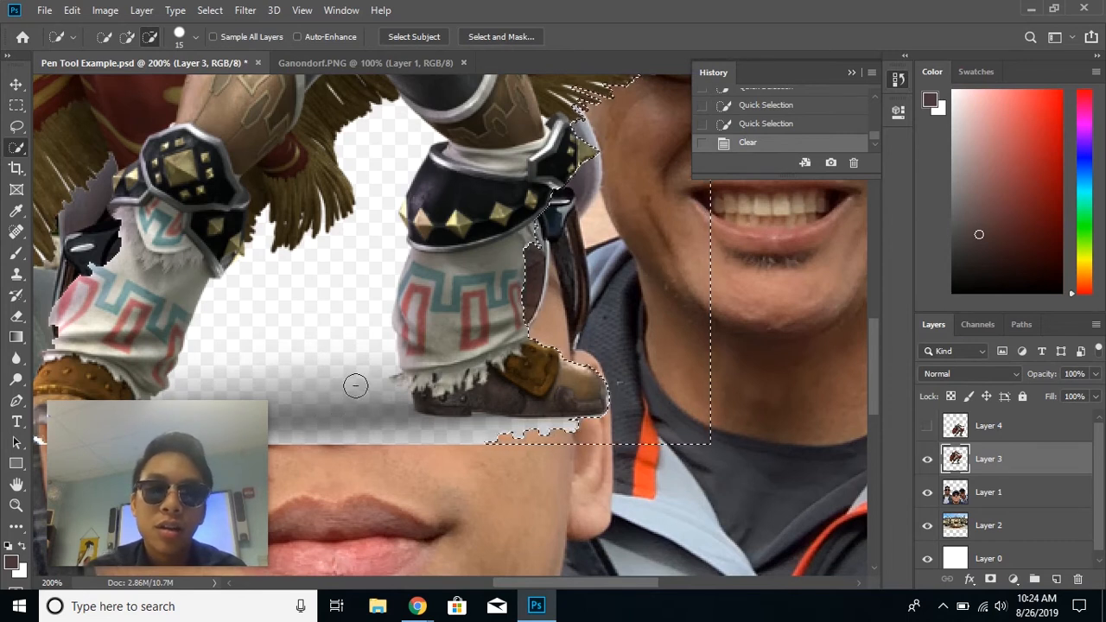
- Switch back to the Magic Wand Tool and deselect the current selection
right_click(21, 153)
click(55, 161)
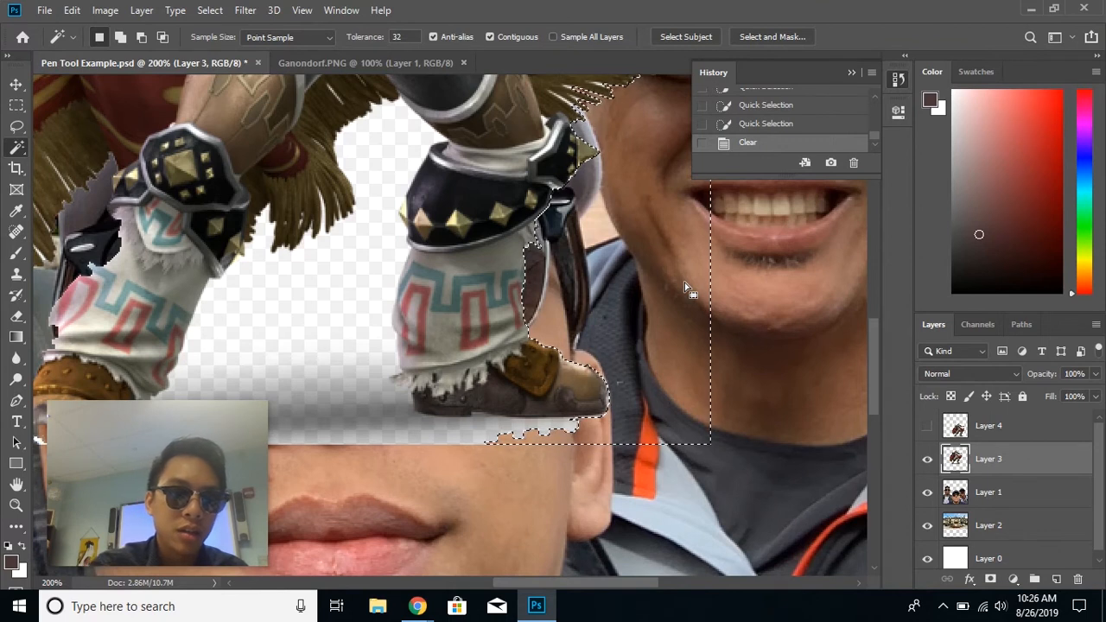
click(209, 9)
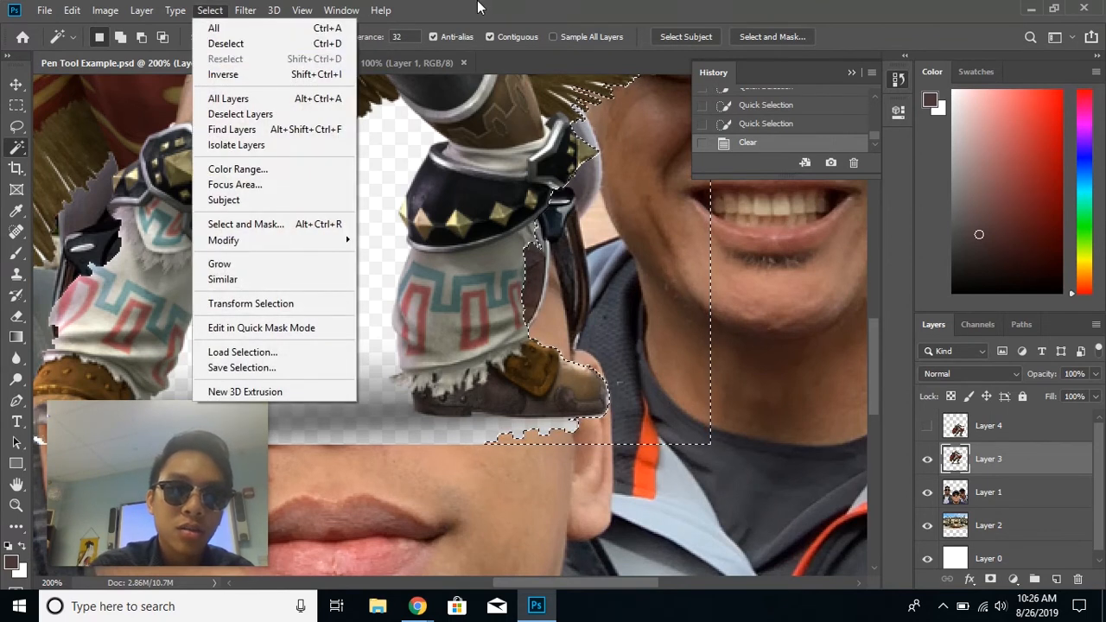
click(527, 9)
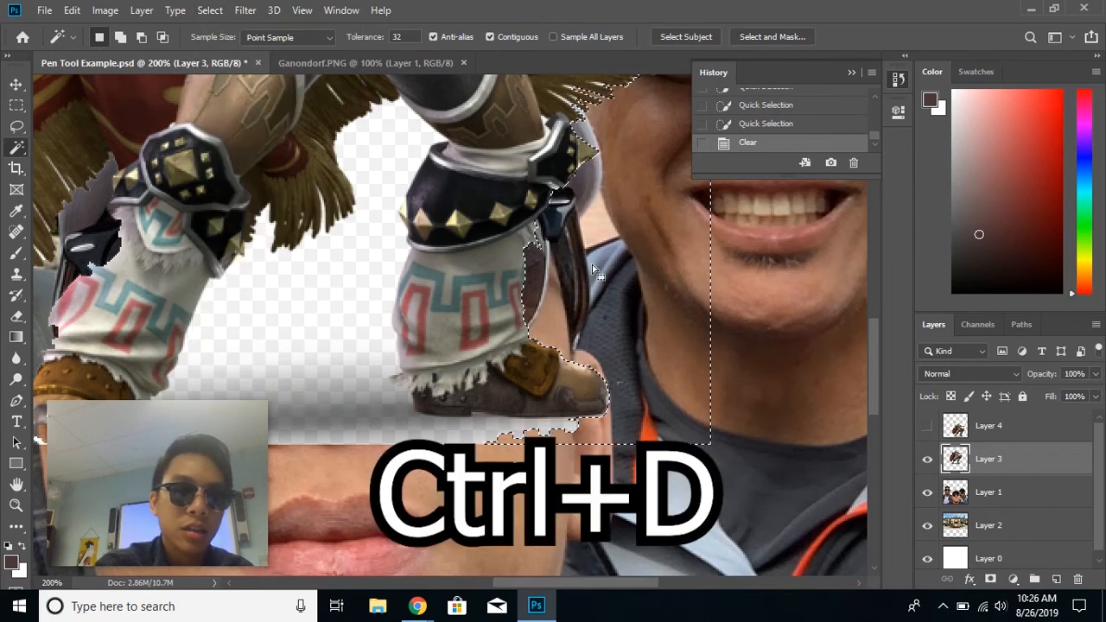
key(ctrl+d)
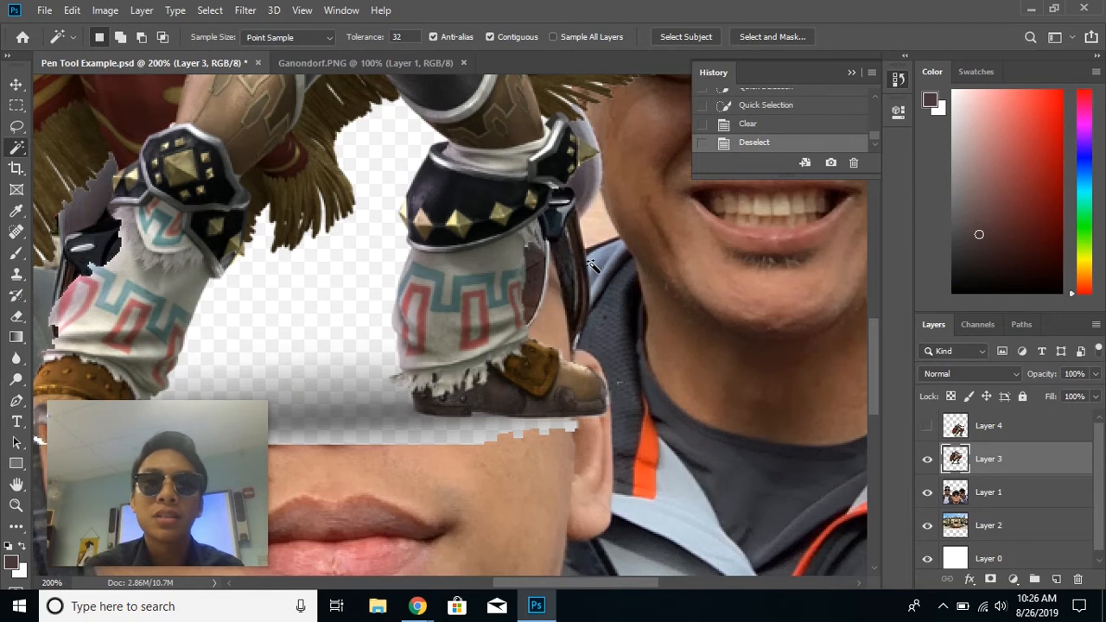
- Delete the white background between the character's legs and deselect
click(381, 233)
key(Delete)
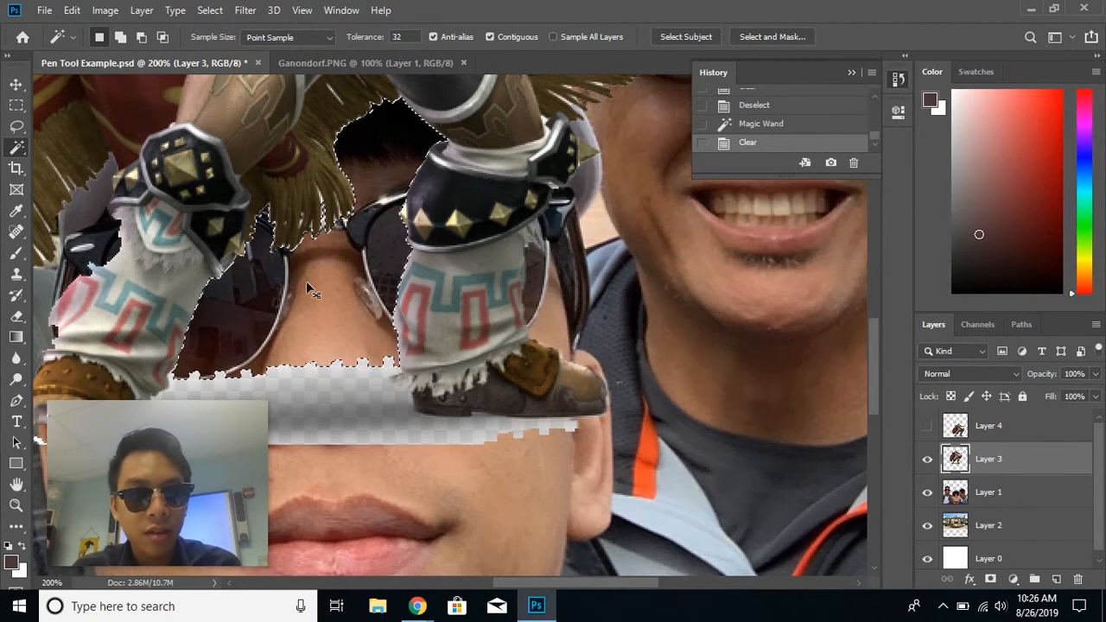
key(ctrl+d)
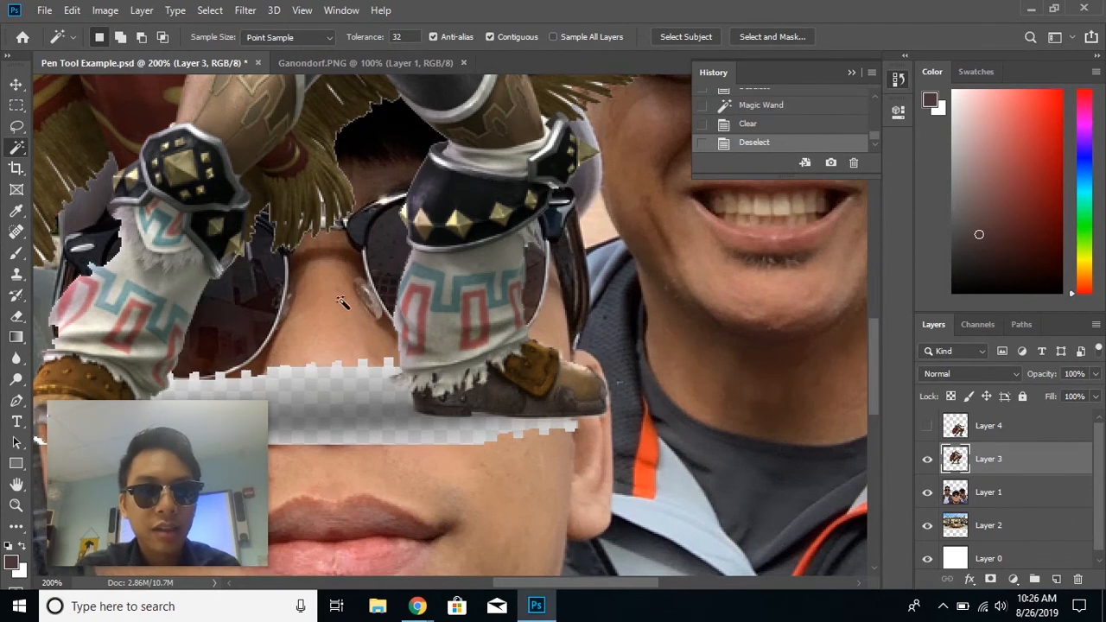
- Scroll up and down the composite to inspect the cut-out character's edges for leftover white background
scroll(327, 277, up, 10)
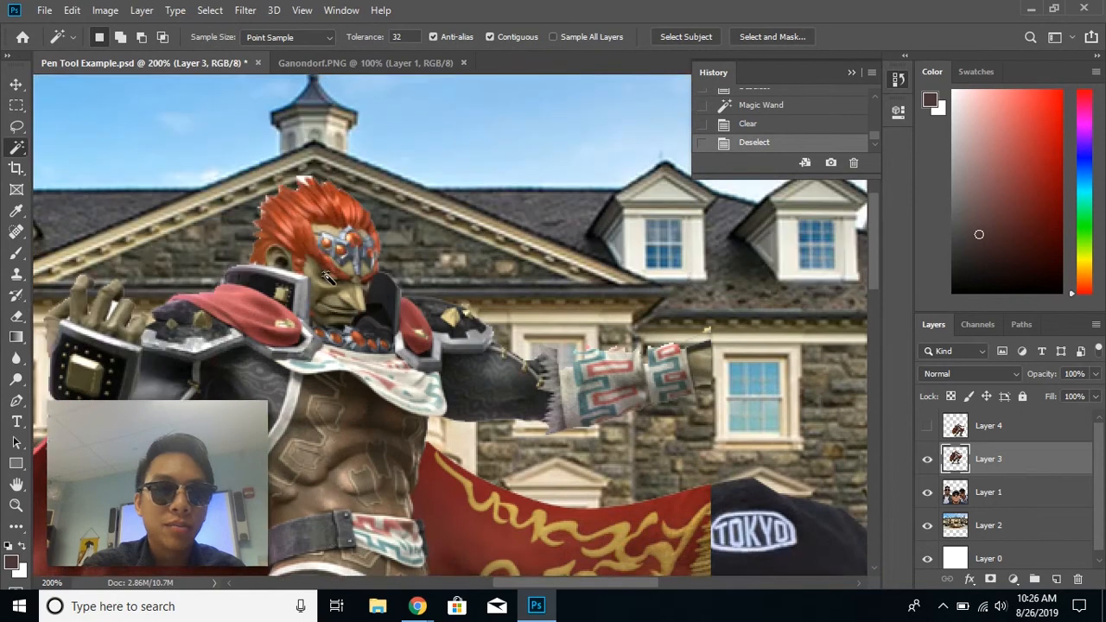
scroll(208, 210, down, 10)
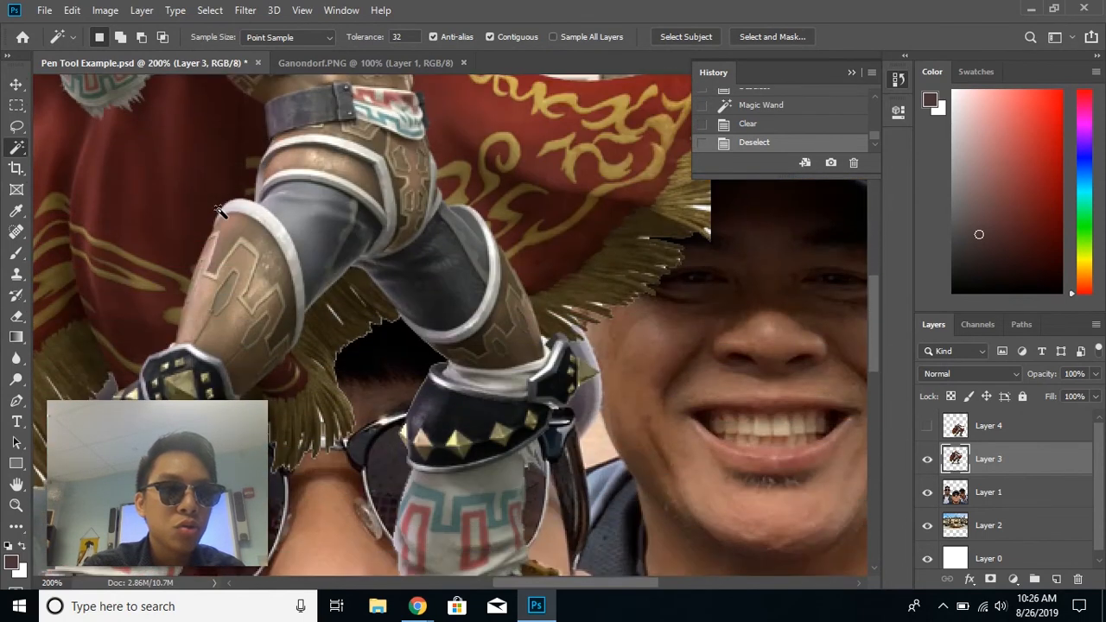
scroll(219, 211, down, 3)
scroll(220, 211, up, 9)
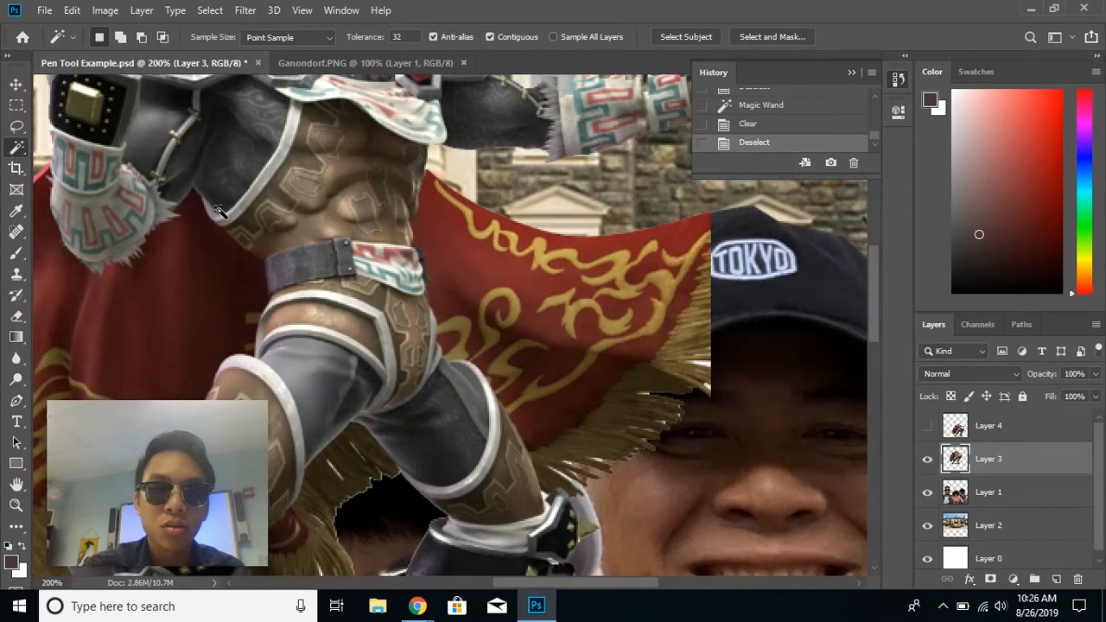
scroll(220, 211, down, 10)
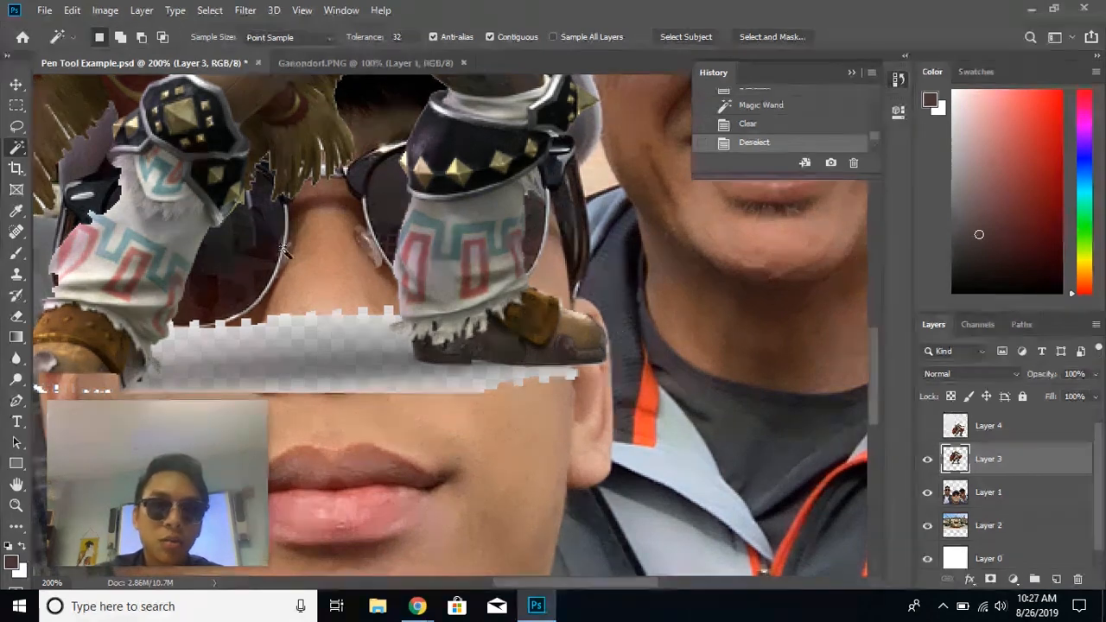
scroll(339, 268, up, 5)
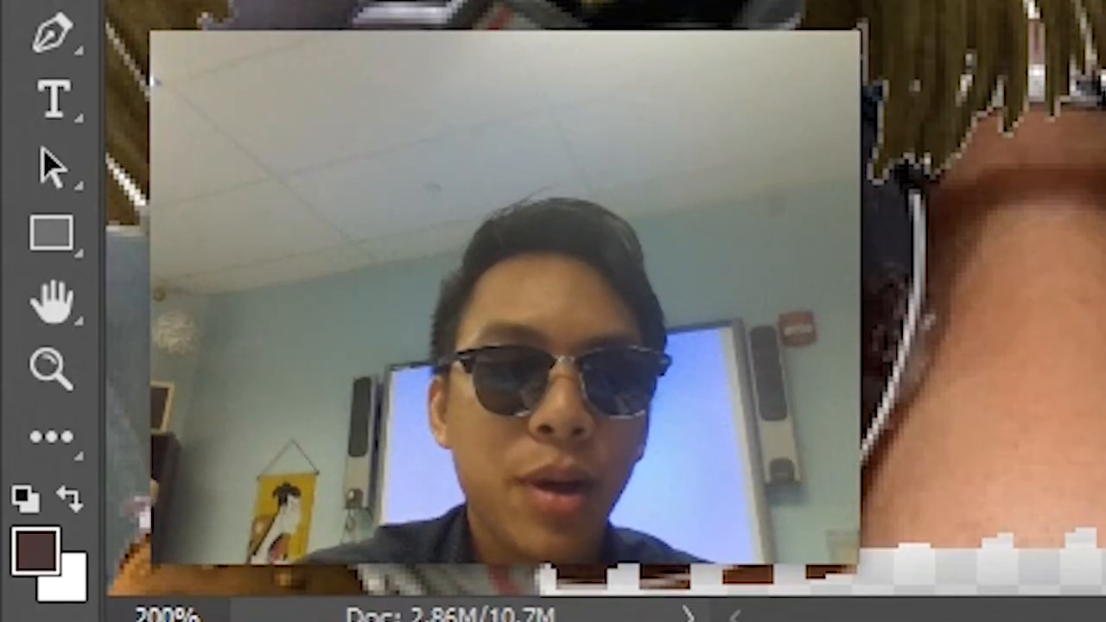
scroll(586, 308, down, 5)
scroll(586, 308, down, 2)
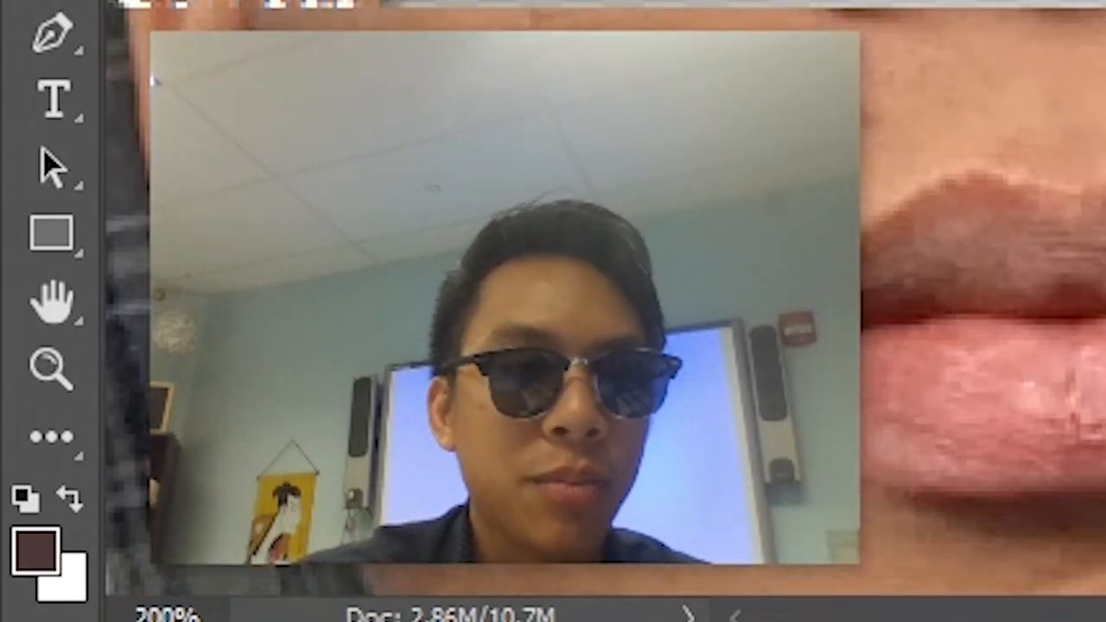